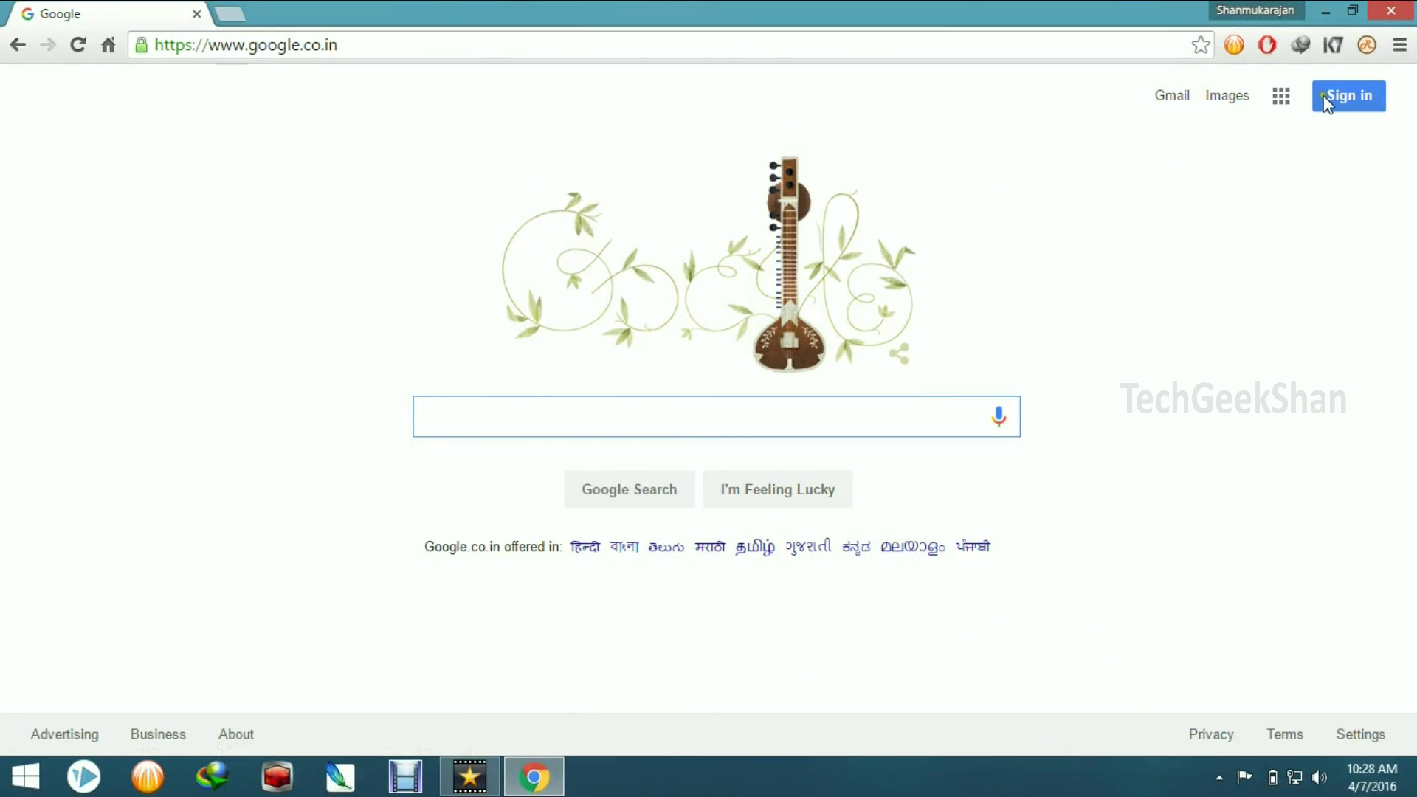
Sign in to the Google account, sign out from the avatar card, then reopen Sign in
{"action": "left_click", "coordinate": [1326, 99]}
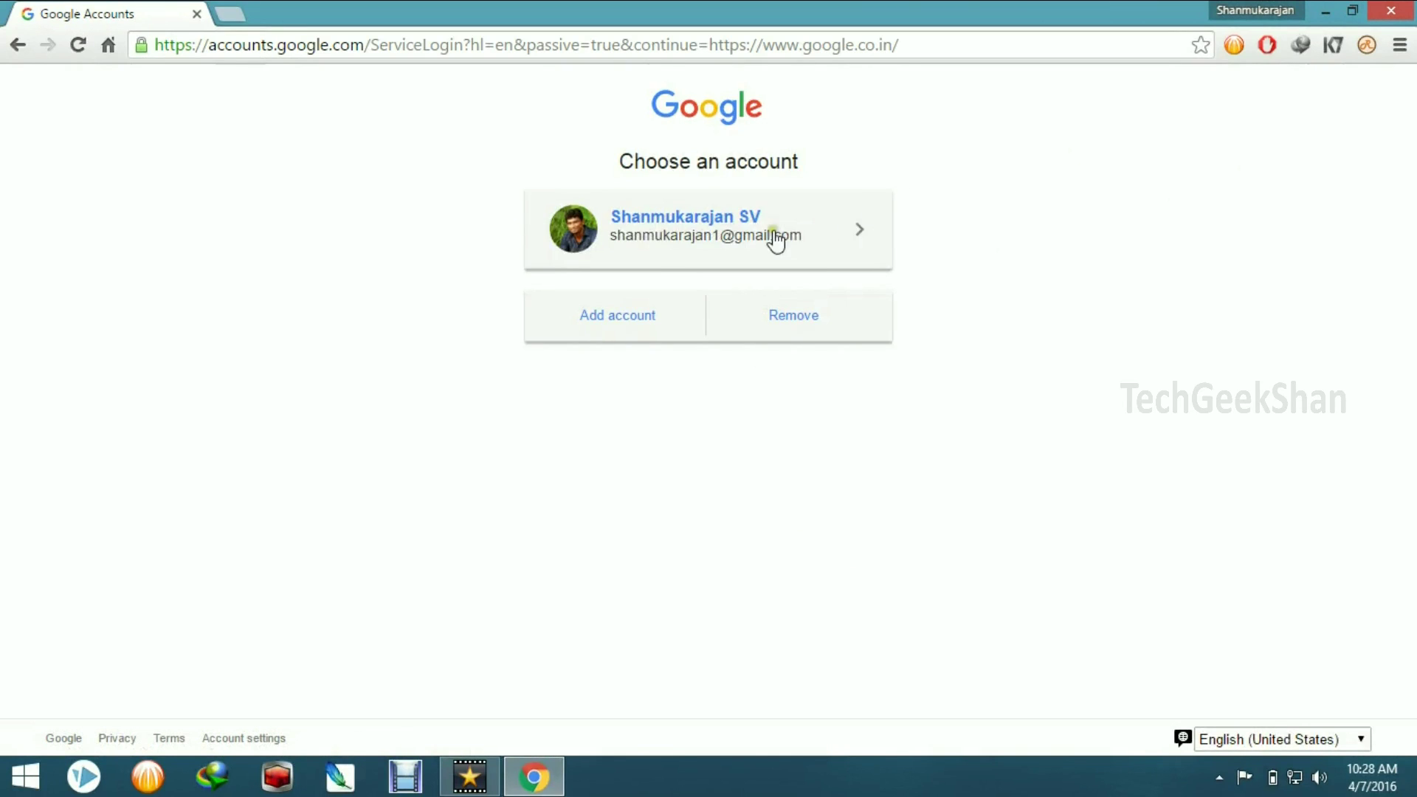
{"action": "left_click", "coordinate": [667, 255]}
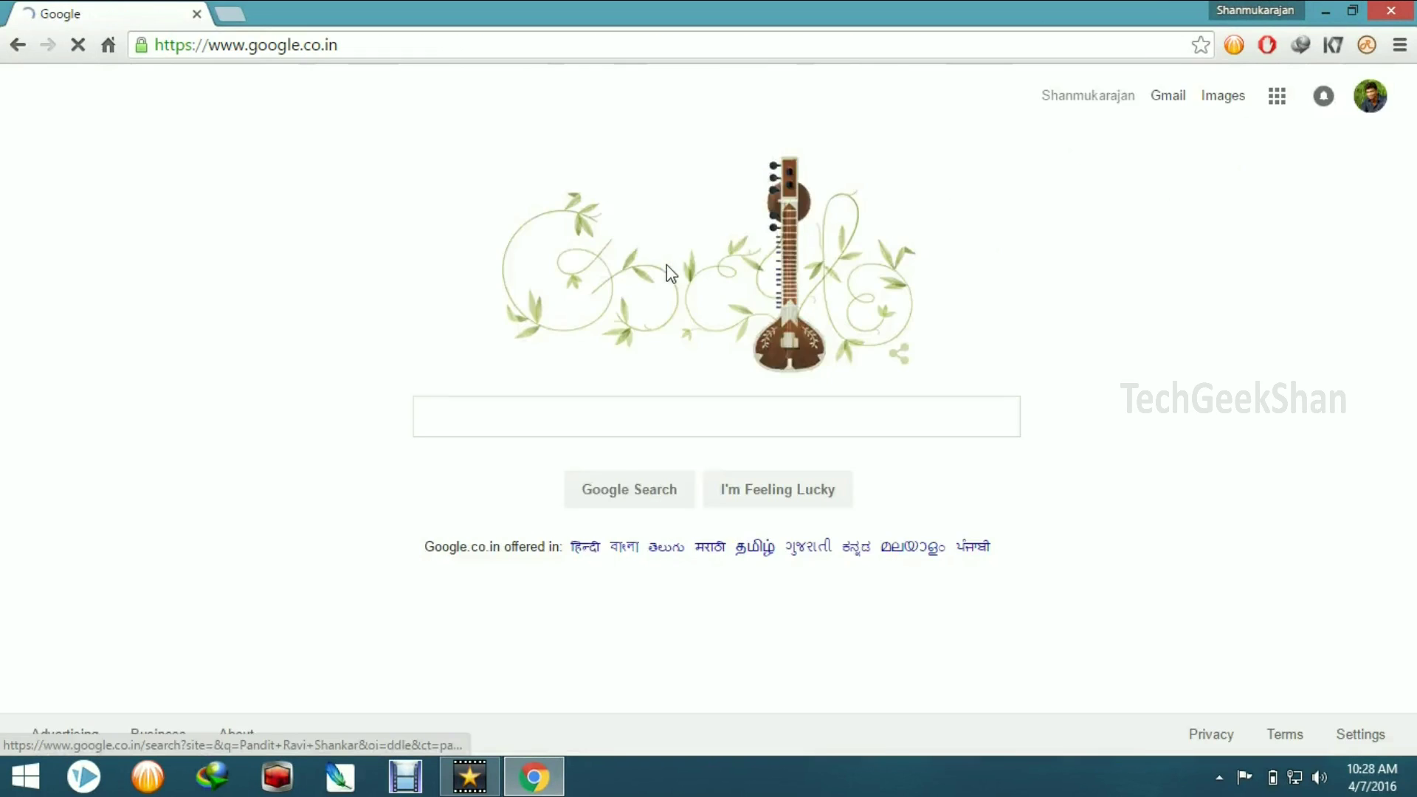
{"action": "left_click", "coordinate": [1373, 98]}
{"action": "left_click", "coordinate": [1329, 299]}
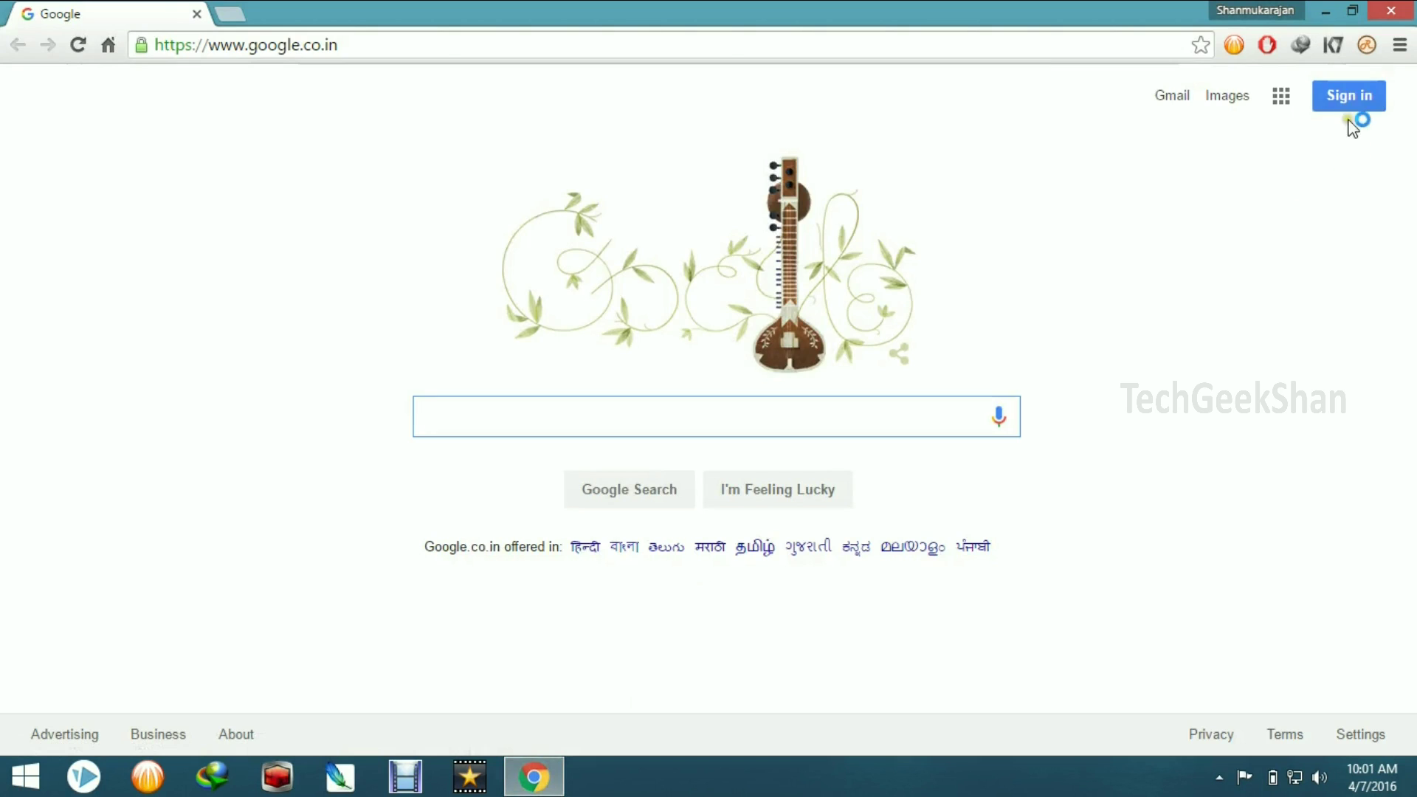
{"action": "left_click", "coordinate": [1349, 105]}
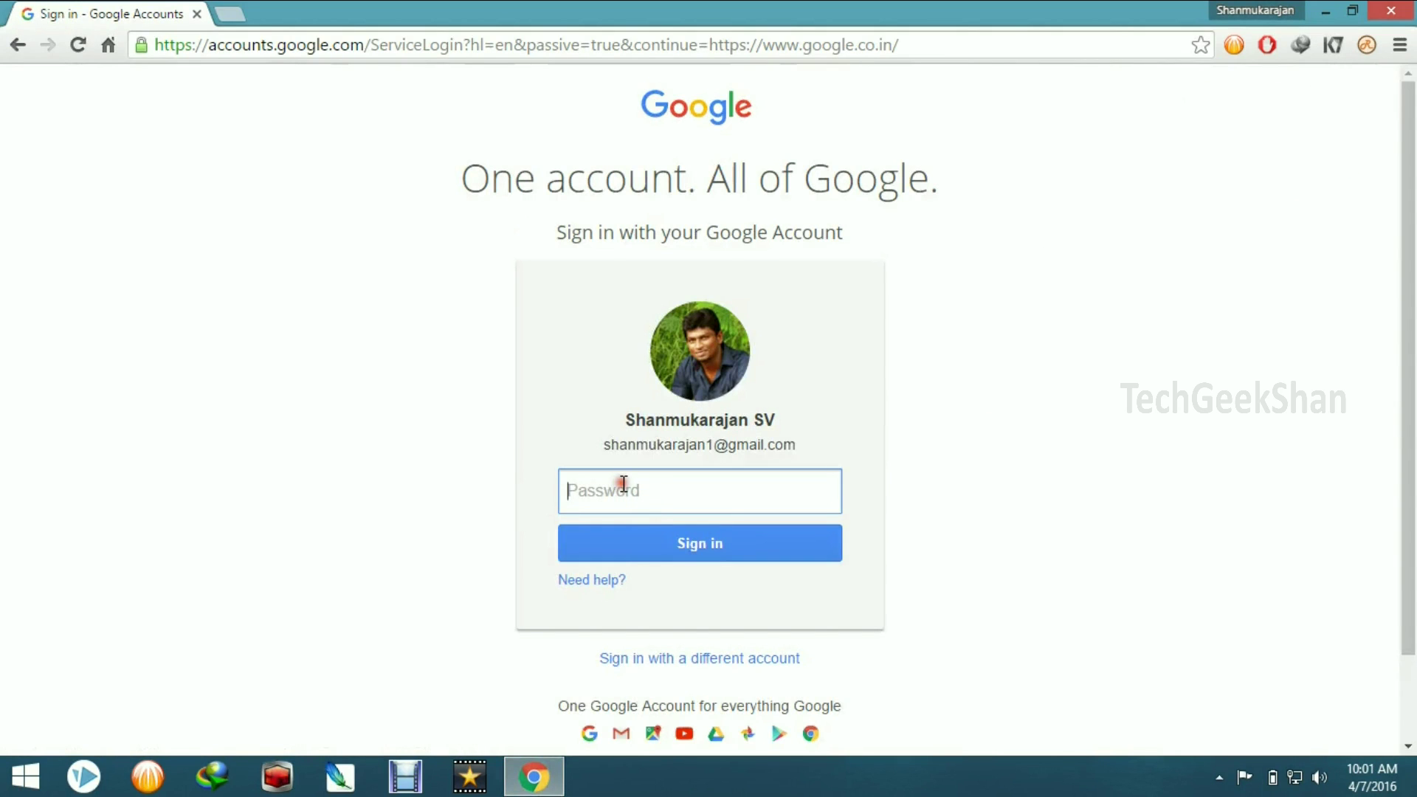
{"action": "type", "text": "••"}
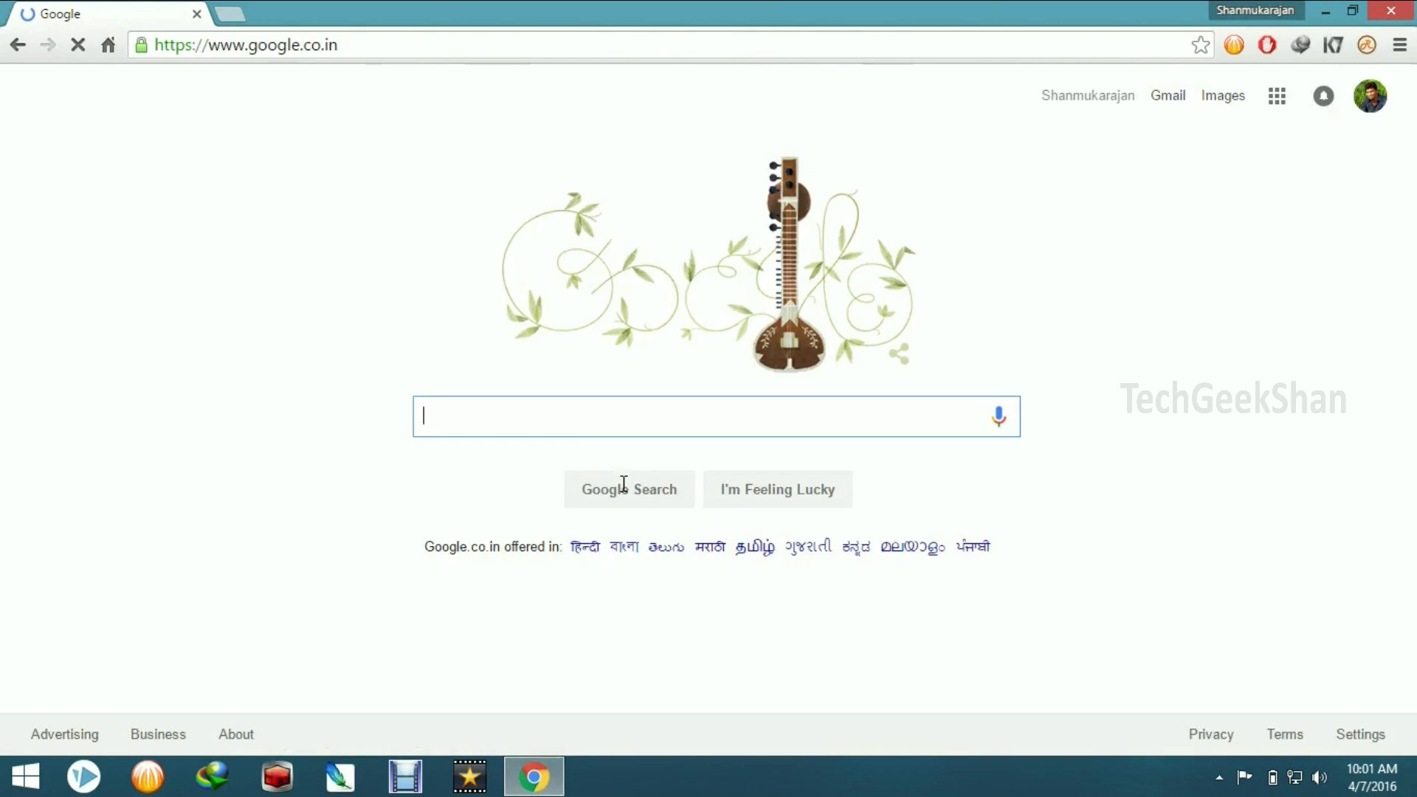
Reach 'Use your phone to sign in' via My Account's Sign-in & security settings
{"action": "left_click", "coordinate": [1276, 96]}
{"action": "scroll", "coordinate": [1285, 443], "scroll_direction": "down", "scroll_amount": 2}
{"action": "left_click", "coordinate": [1291, 507]}
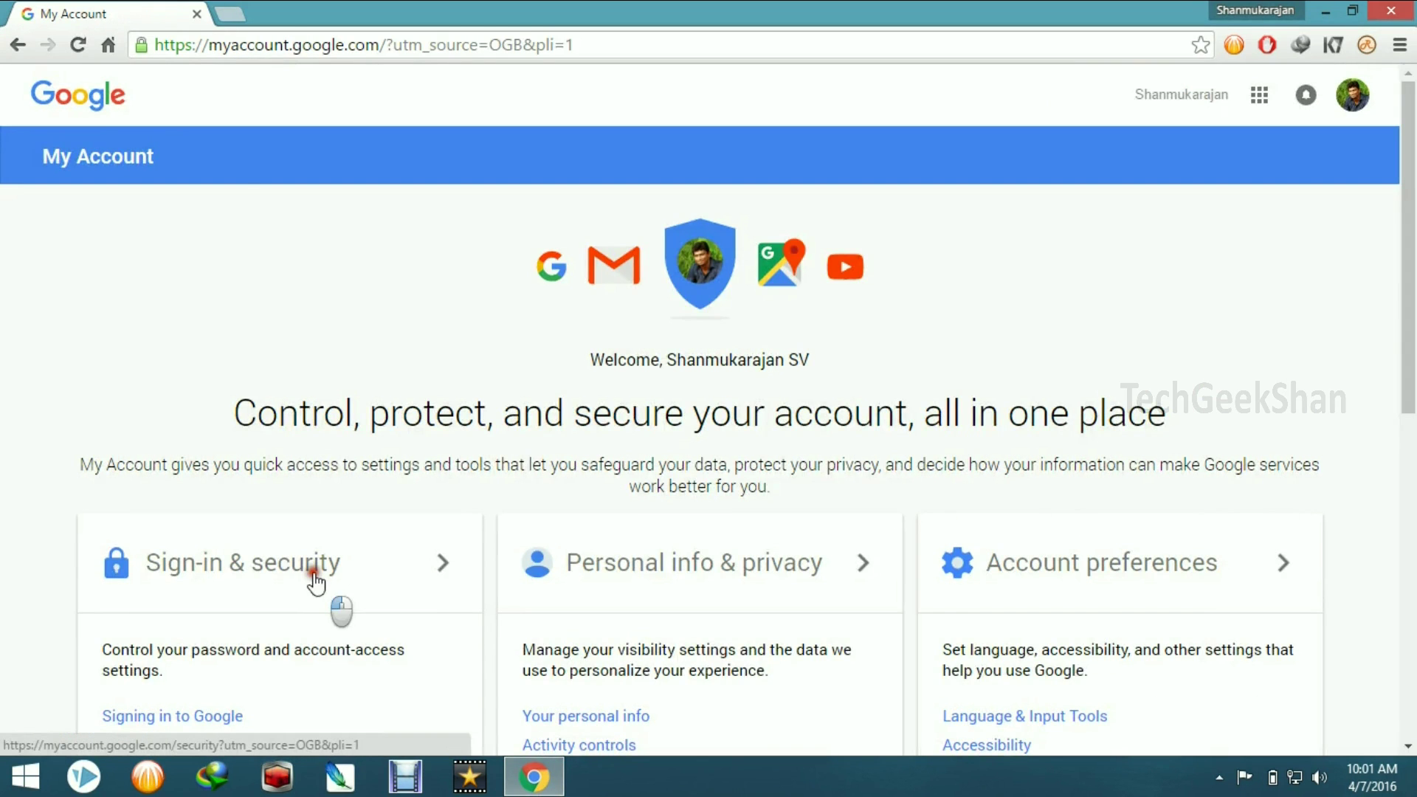
{"action": "left_click", "coordinate": [314, 573]}
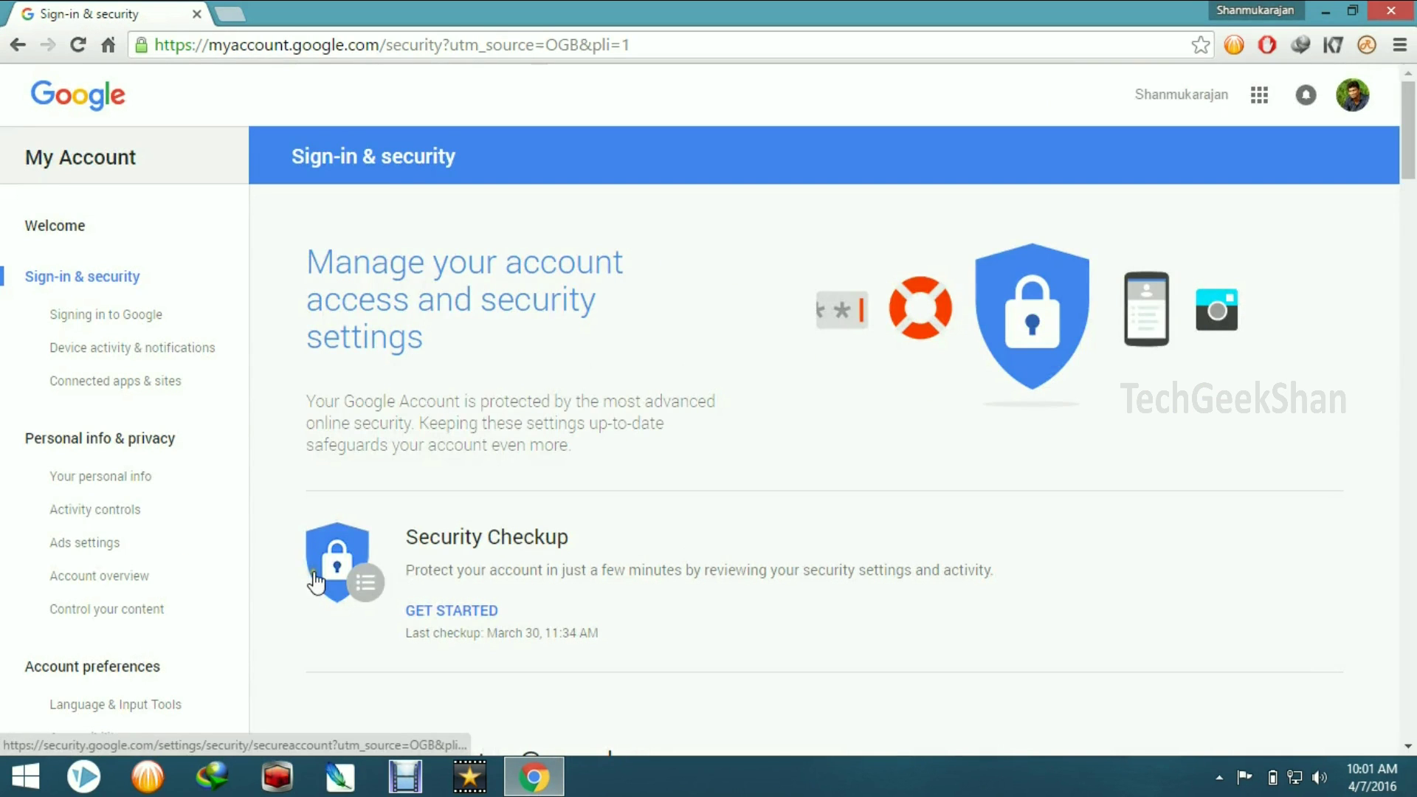
{"action": "scroll", "coordinate": [1022, 498], "scroll_direction": "down", "scroll_amount": 4}
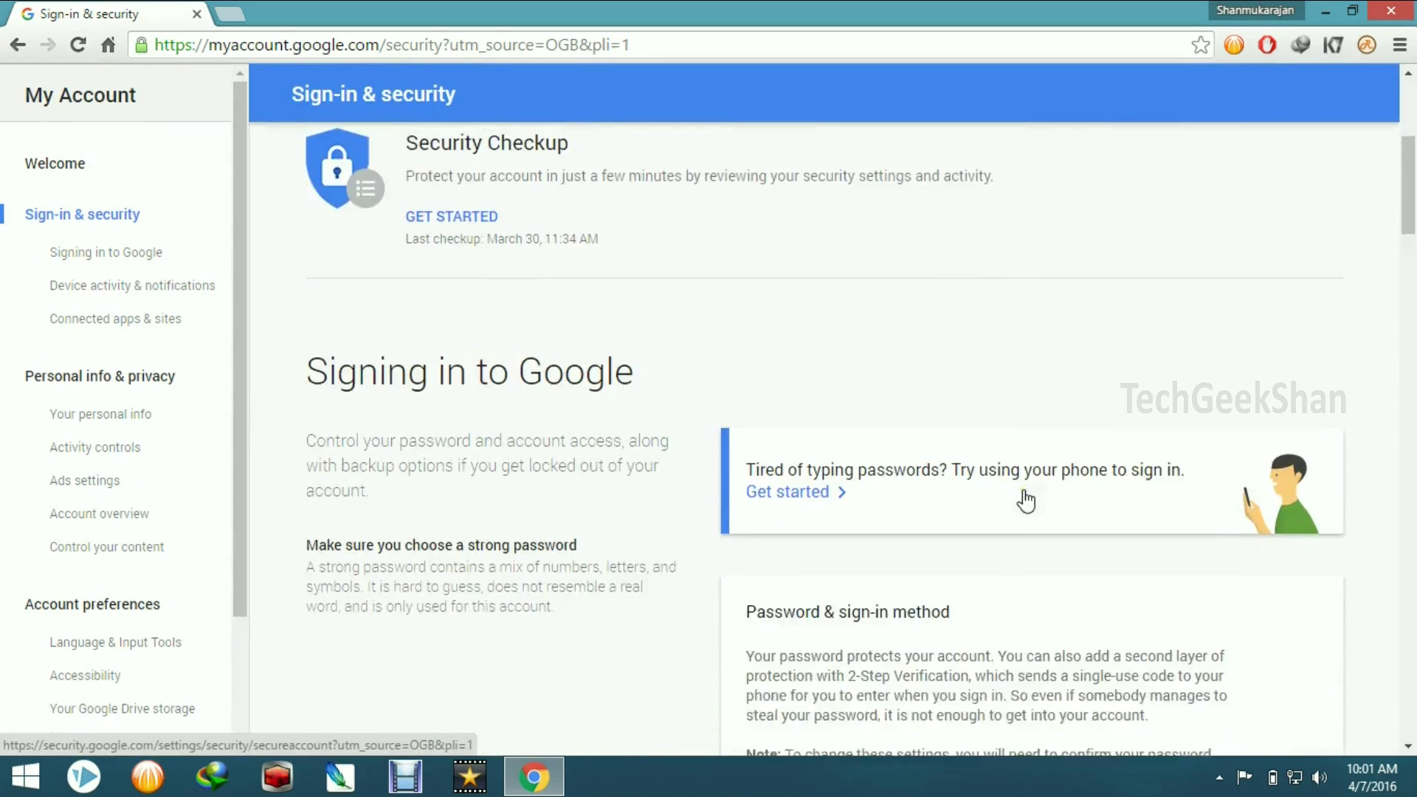
{"action": "scroll", "coordinate": [1022, 497], "scroll_direction": "down", "scroll_amount": 1}
{"action": "left_click", "coordinate": [805, 375]}
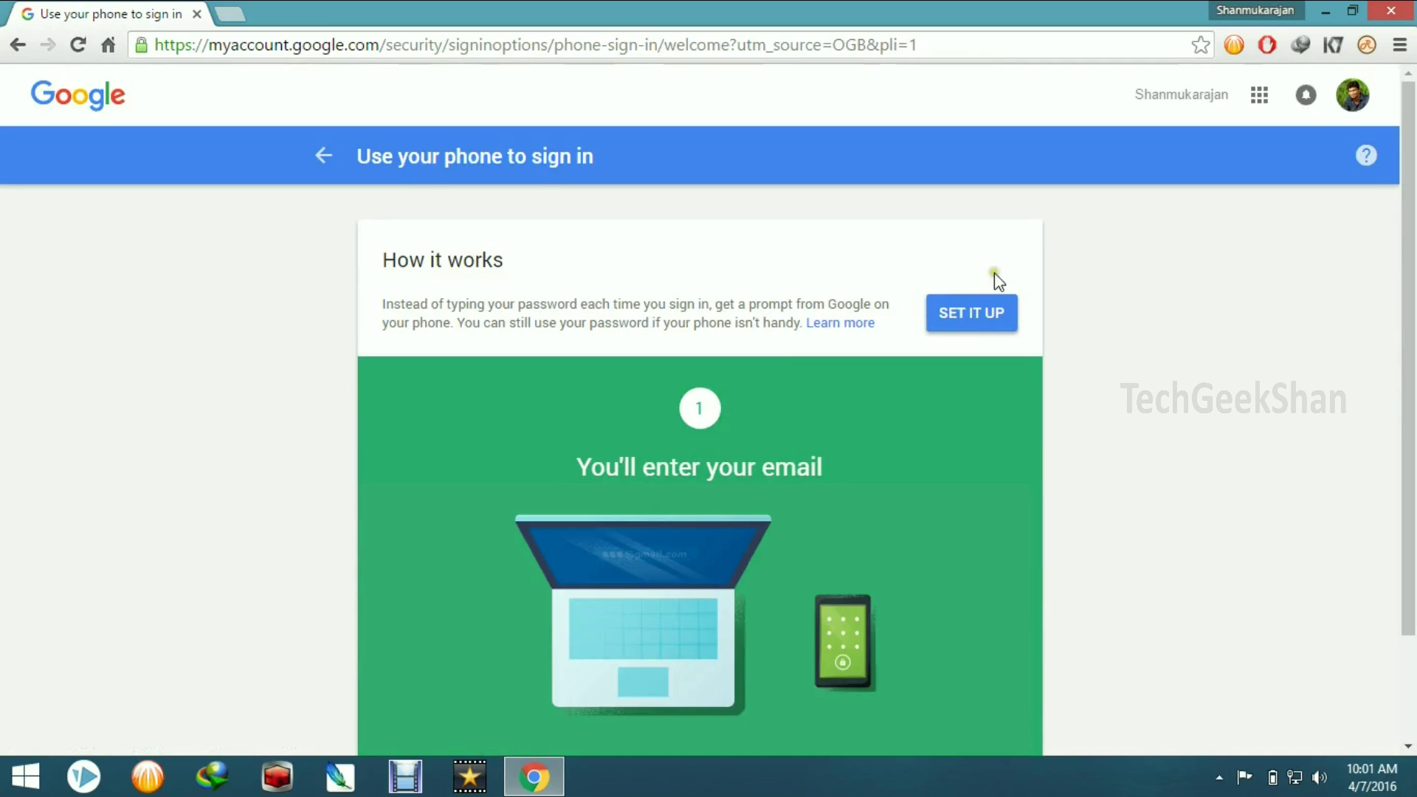
Start phone sign-in setup and re-confirm the account password
{"action": "left_click", "coordinate": [993, 319]}
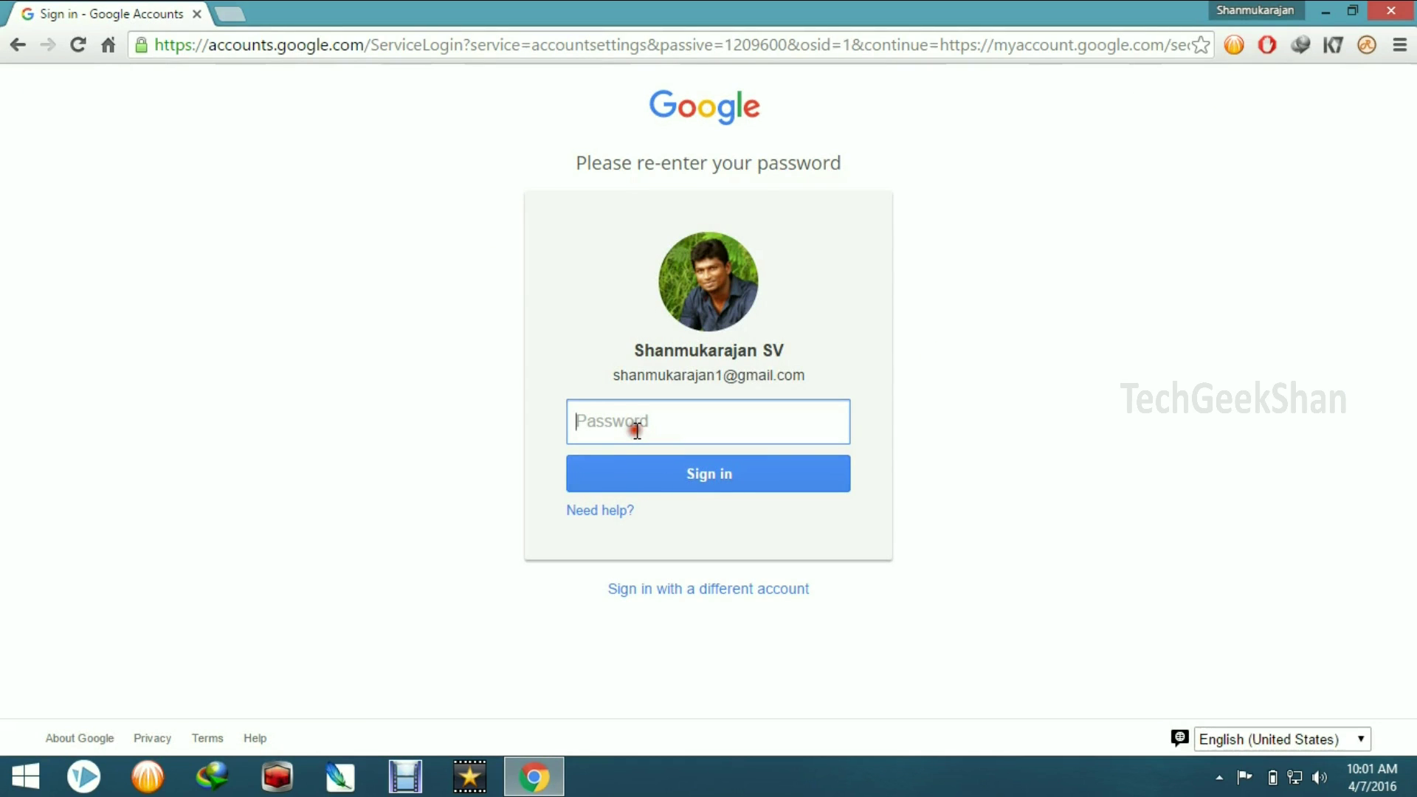
{"action": "type", "text": "a"}
{"action": "key", "text": "Return"}
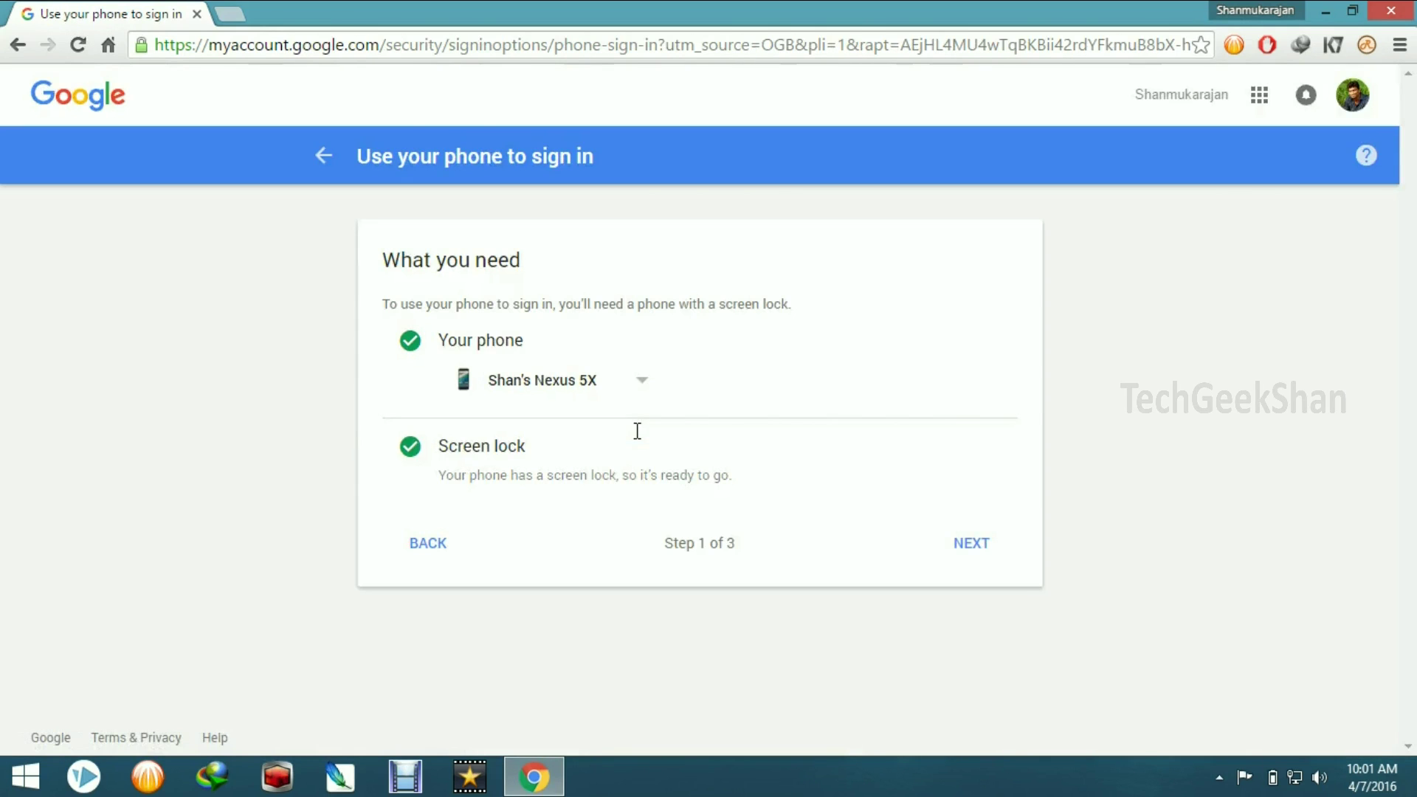
Keep Shan's Nexus 5X as the sign-in phone and send the trial sign-in prompt
{"action": "left_click", "coordinate": [575, 384]}
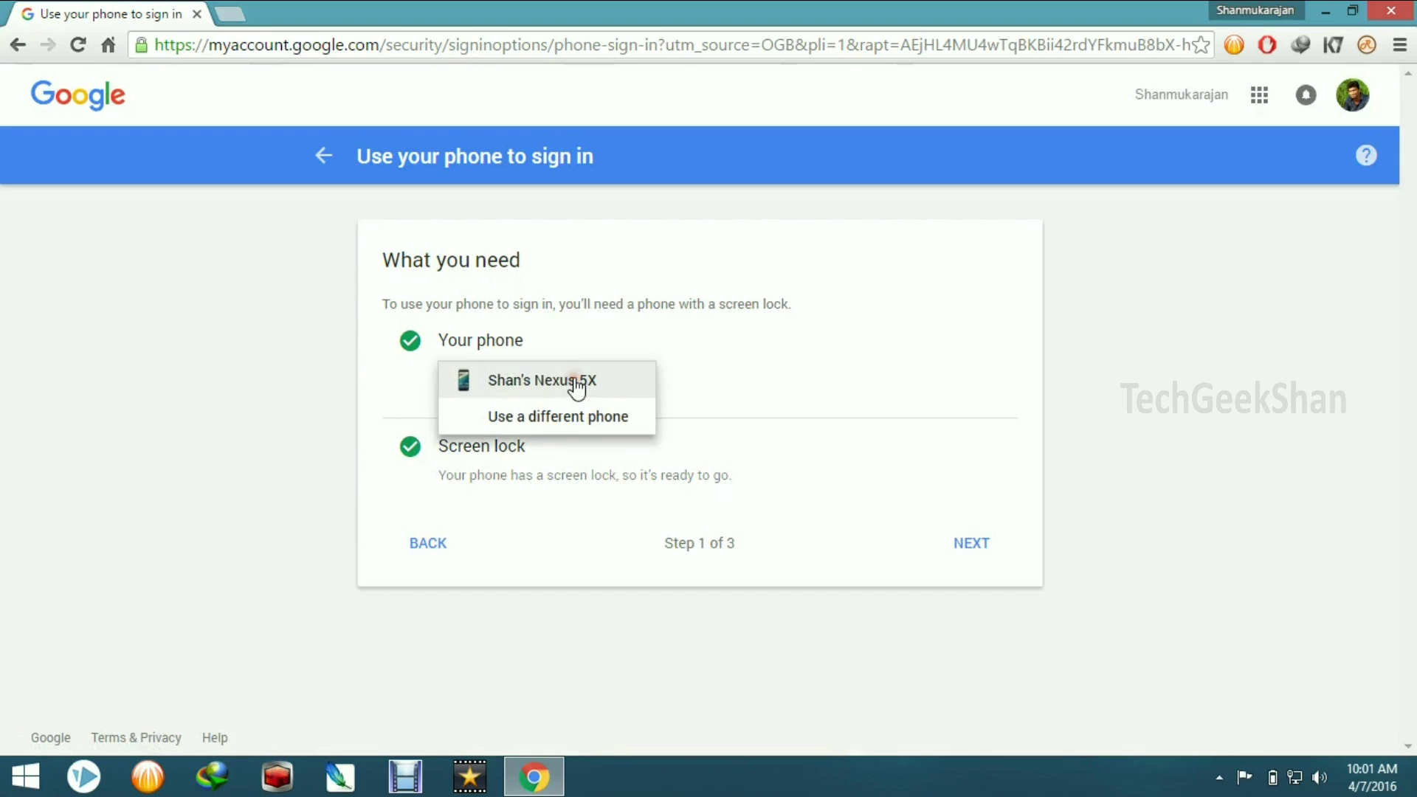
{"action": "left_click", "coordinate": [91, 374]}
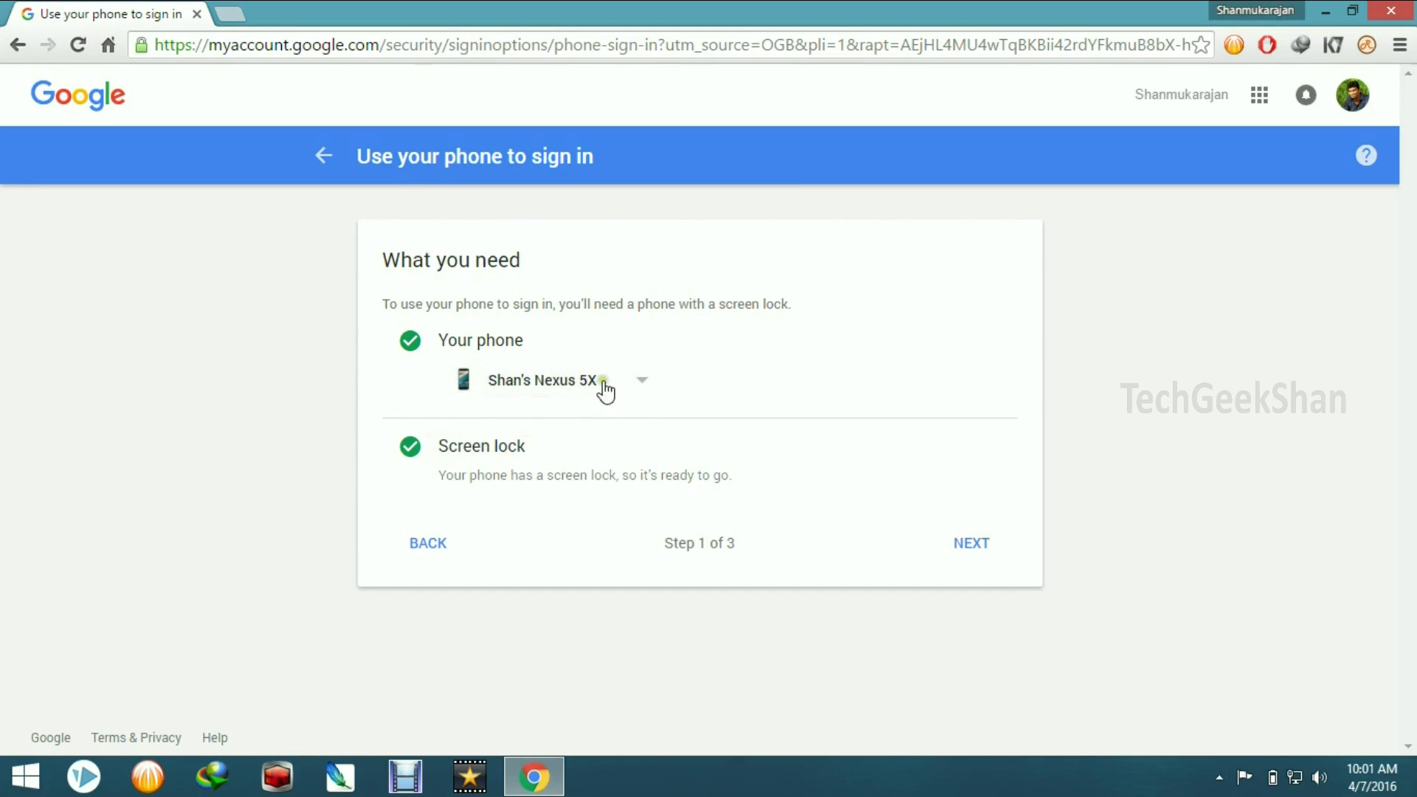
{"action": "left_click", "coordinate": [971, 544]}
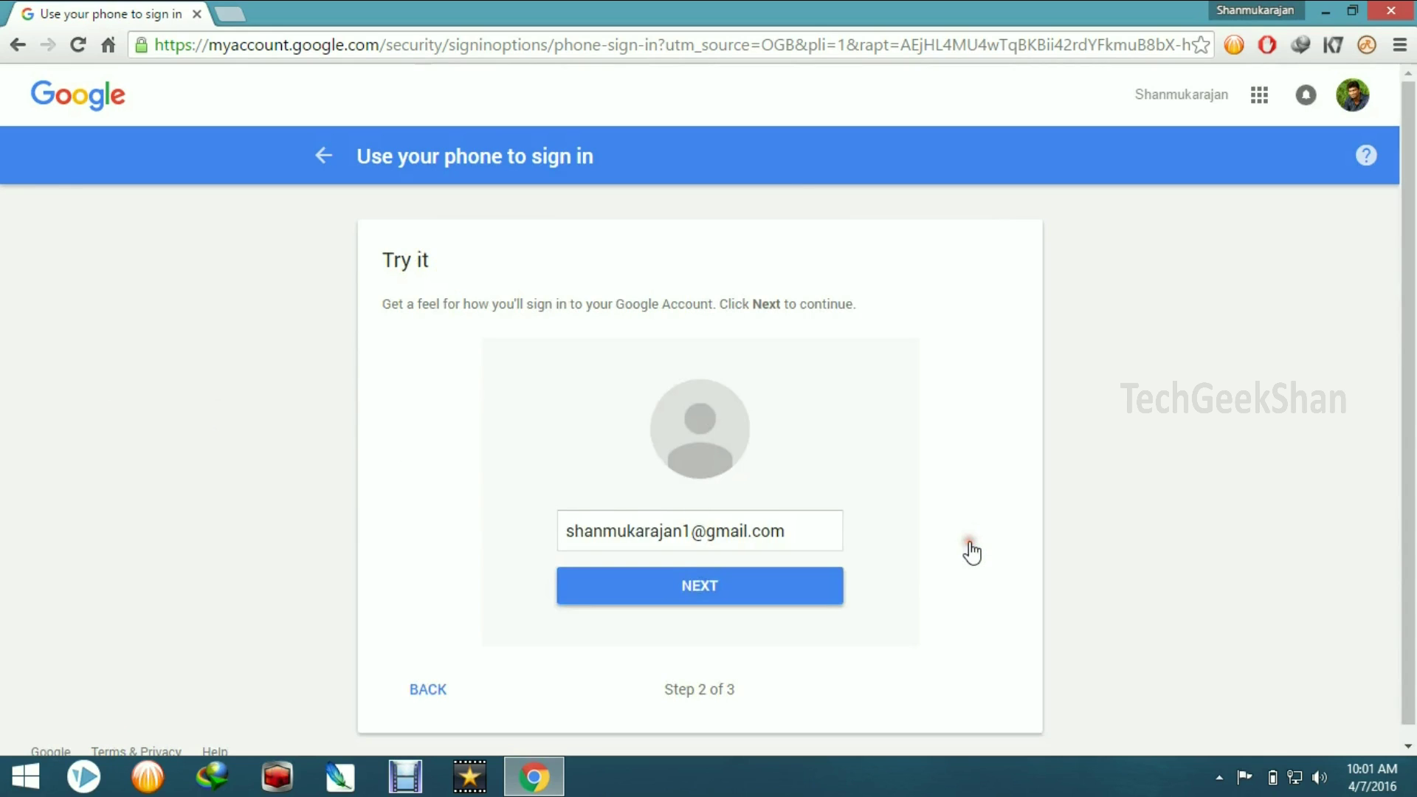
{"action": "left_click", "coordinate": [691, 598]}
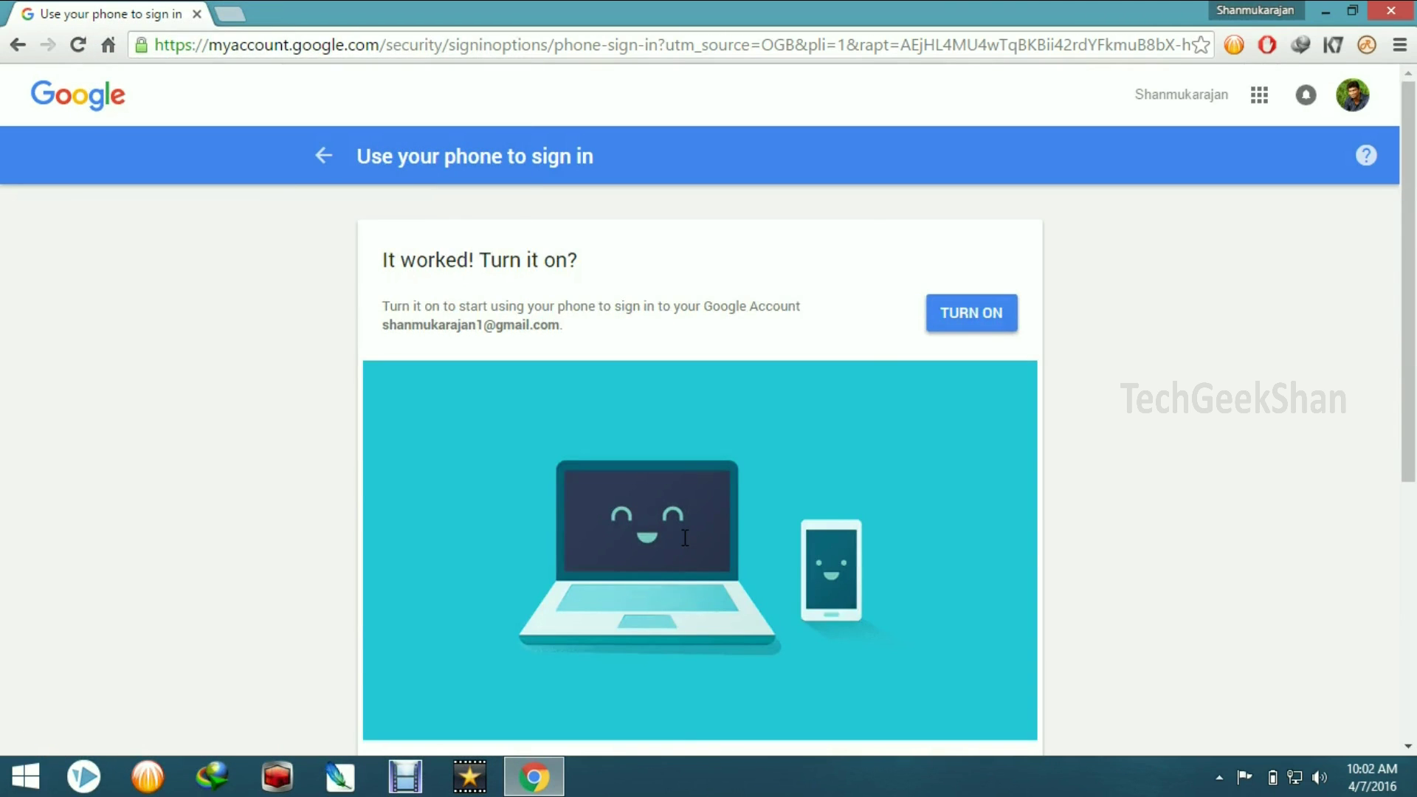
Turn phone sign-in on for the Nexus 5X, then sign out of the account
{"action": "left_click", "coordinate": [979, 325]}
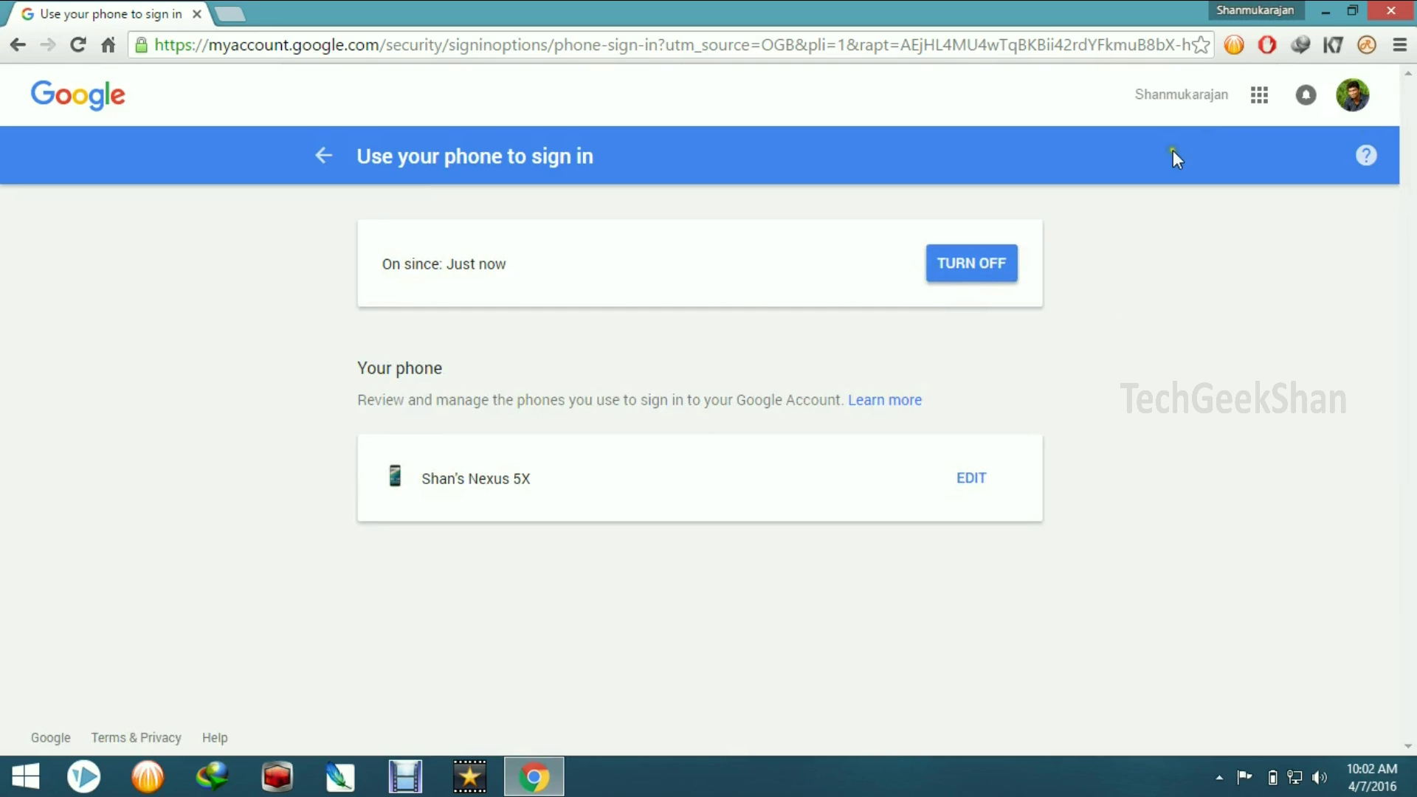
{"action": "left_click", "coordinate": [1345, 98]}
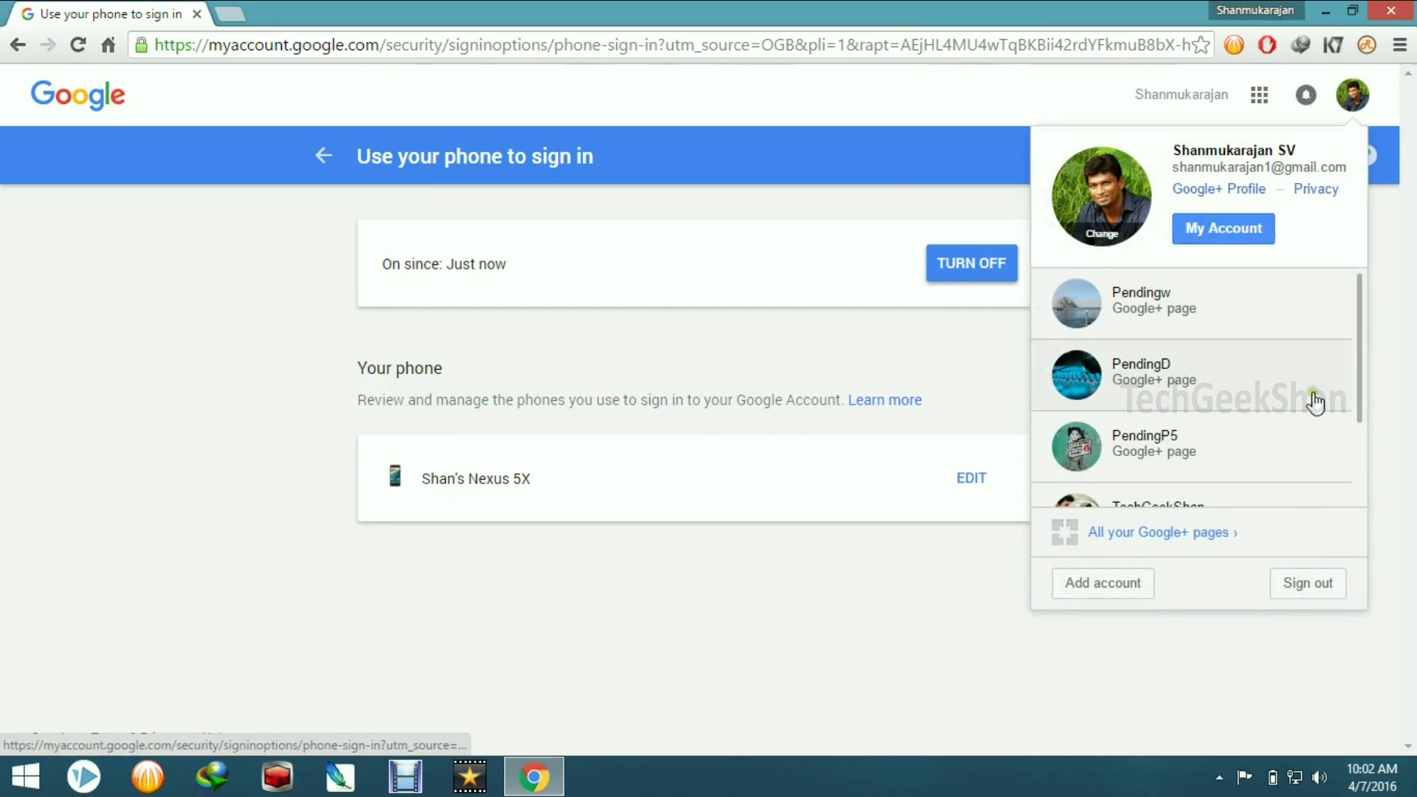
{"action": "left_click", "coordinate": [1319, 585]}
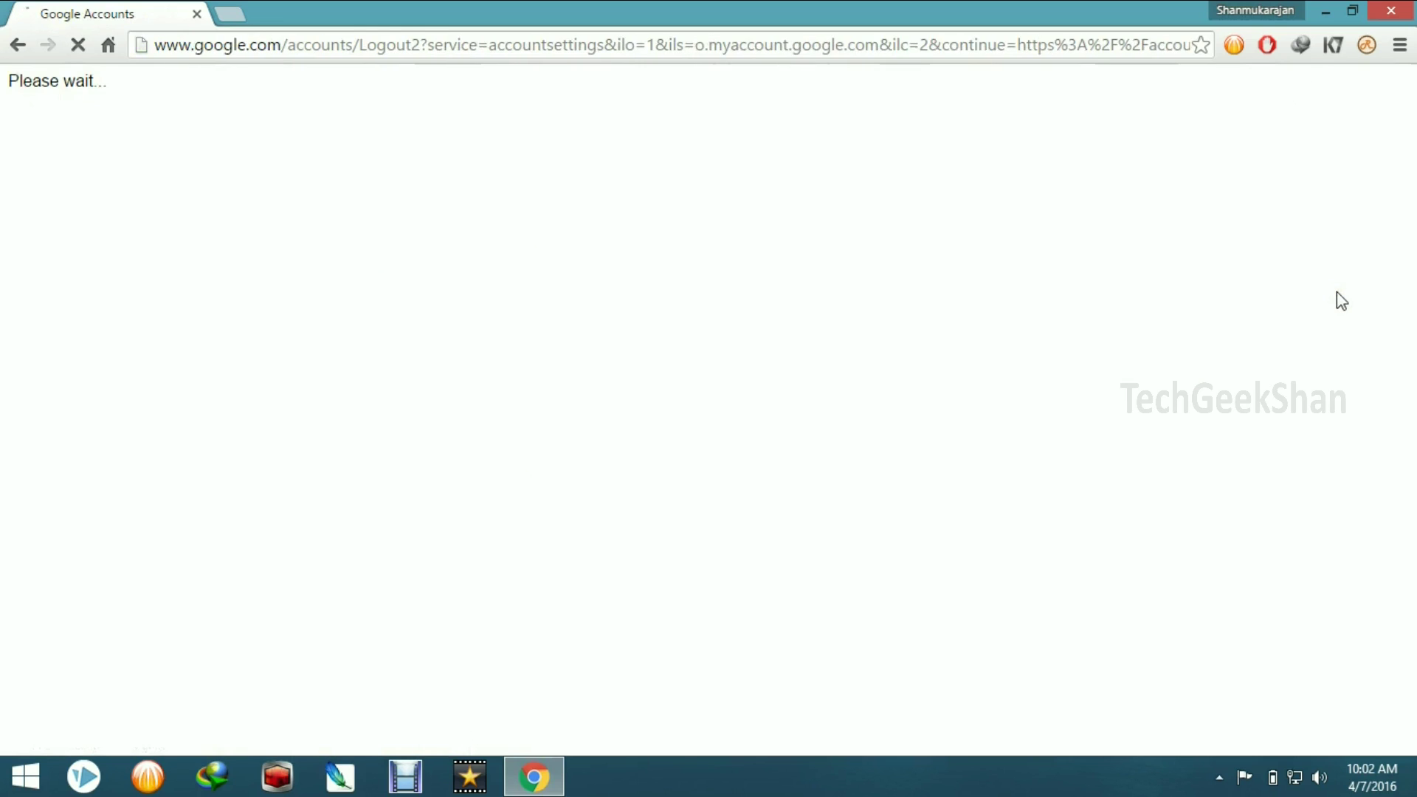
From the Google homepage, choose the account to sign in, triggering the Nexus 5X prompt
{"action": "left_click", "coordinate": [109, 45]}
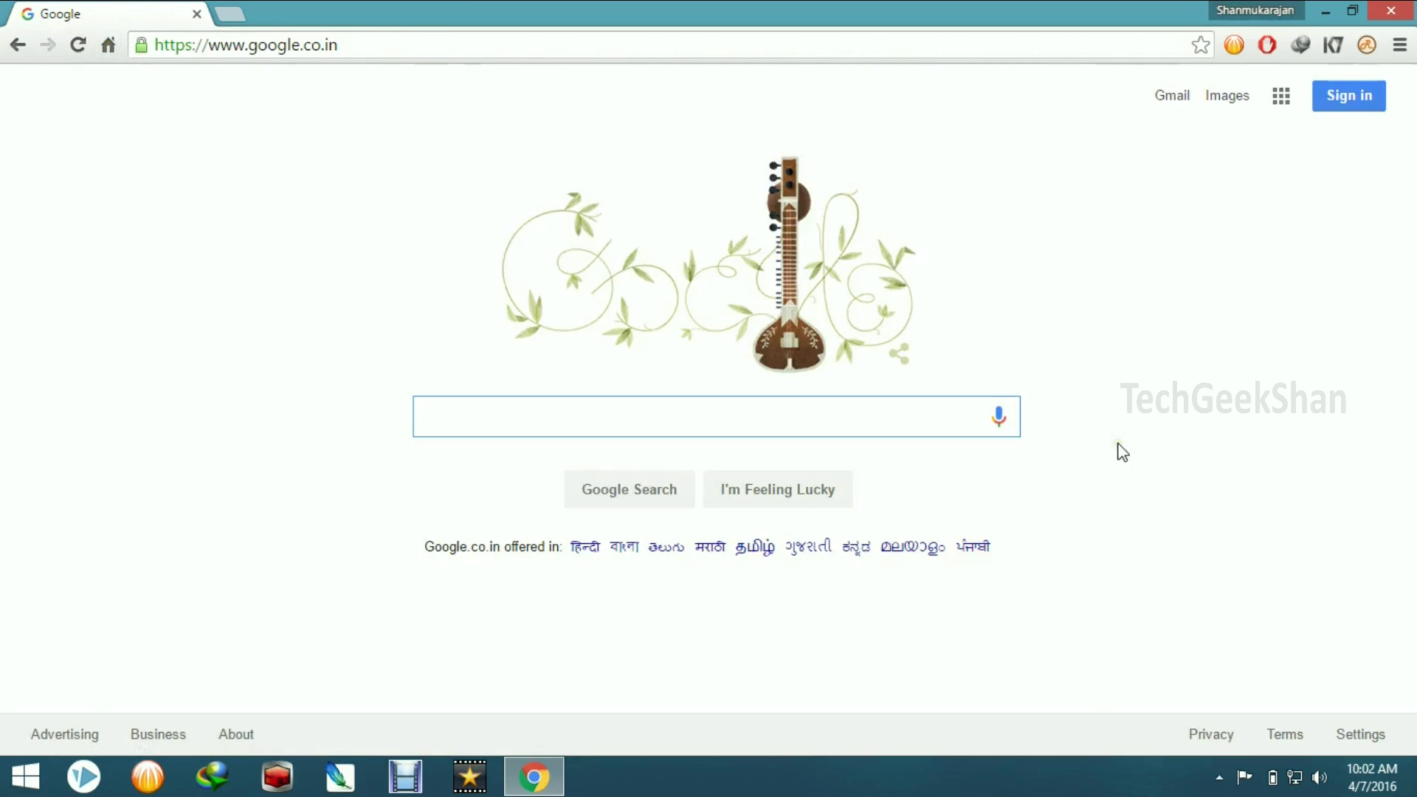
{"action": "left_click", "coordinate": [1354, 99]}
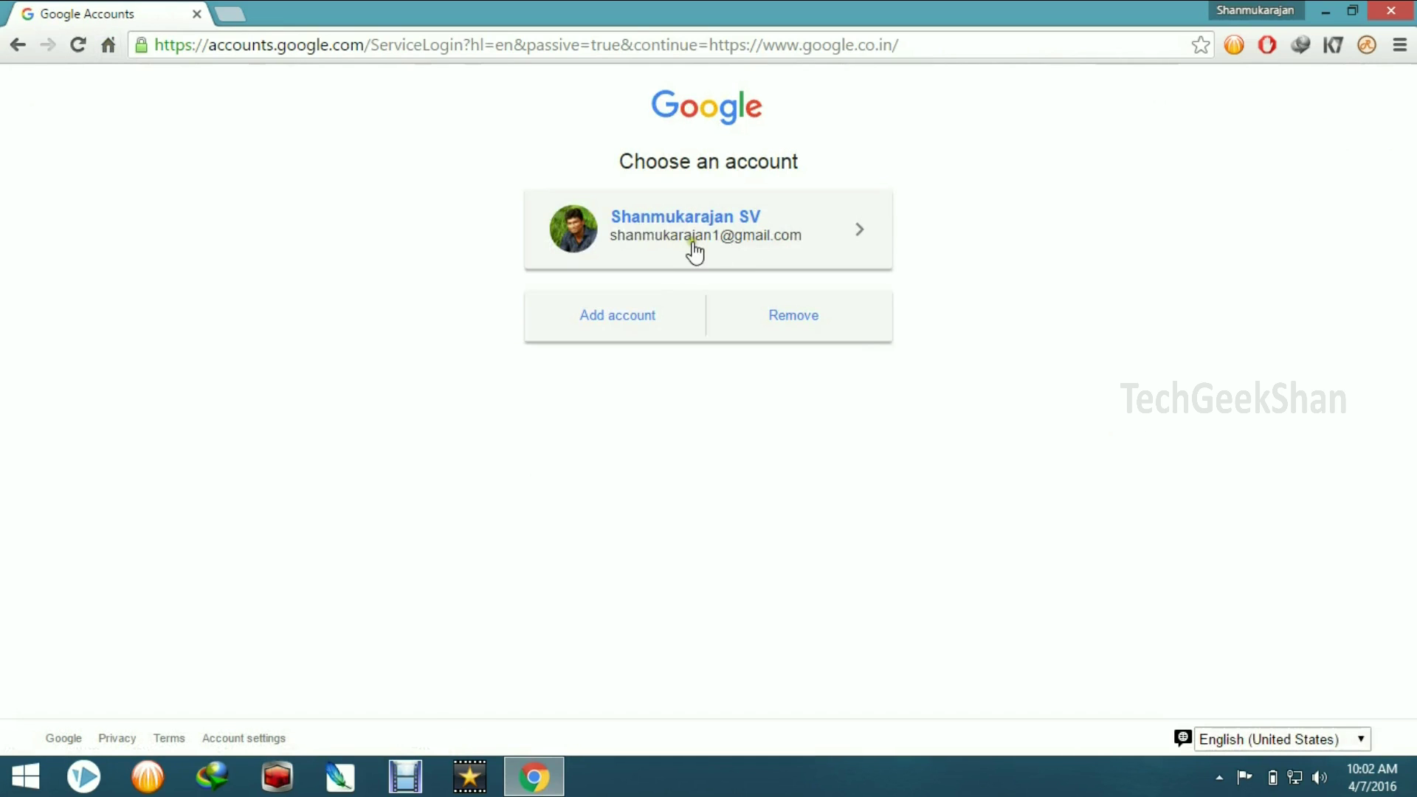
{"action": "left_click", "coordinate": [714, 229]}
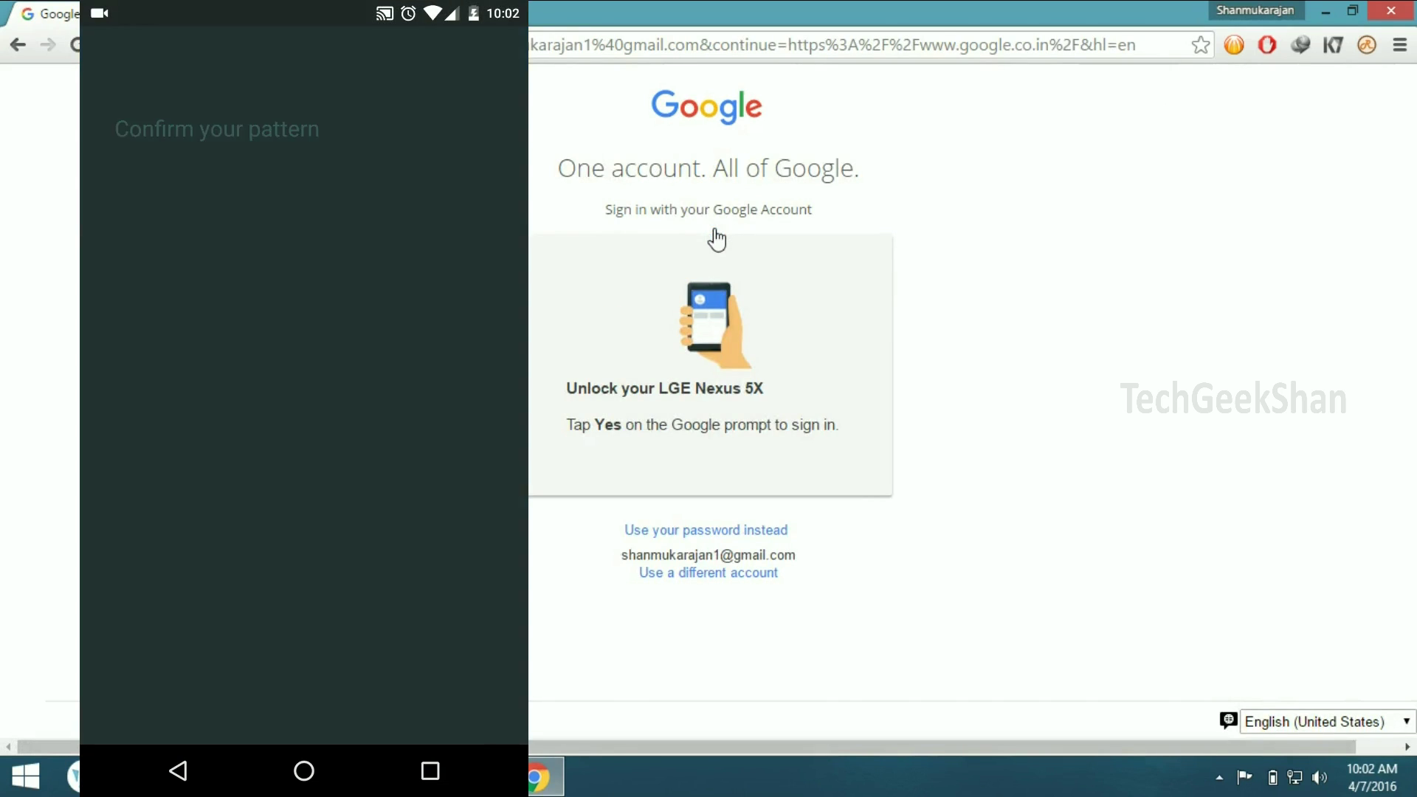
Draw the phone's unlock pattern to sign in without a password, then go to Gmail
{"action": "left_click_drag", "start_coordinate": [303, 301], "coordinate": [190, 530]}
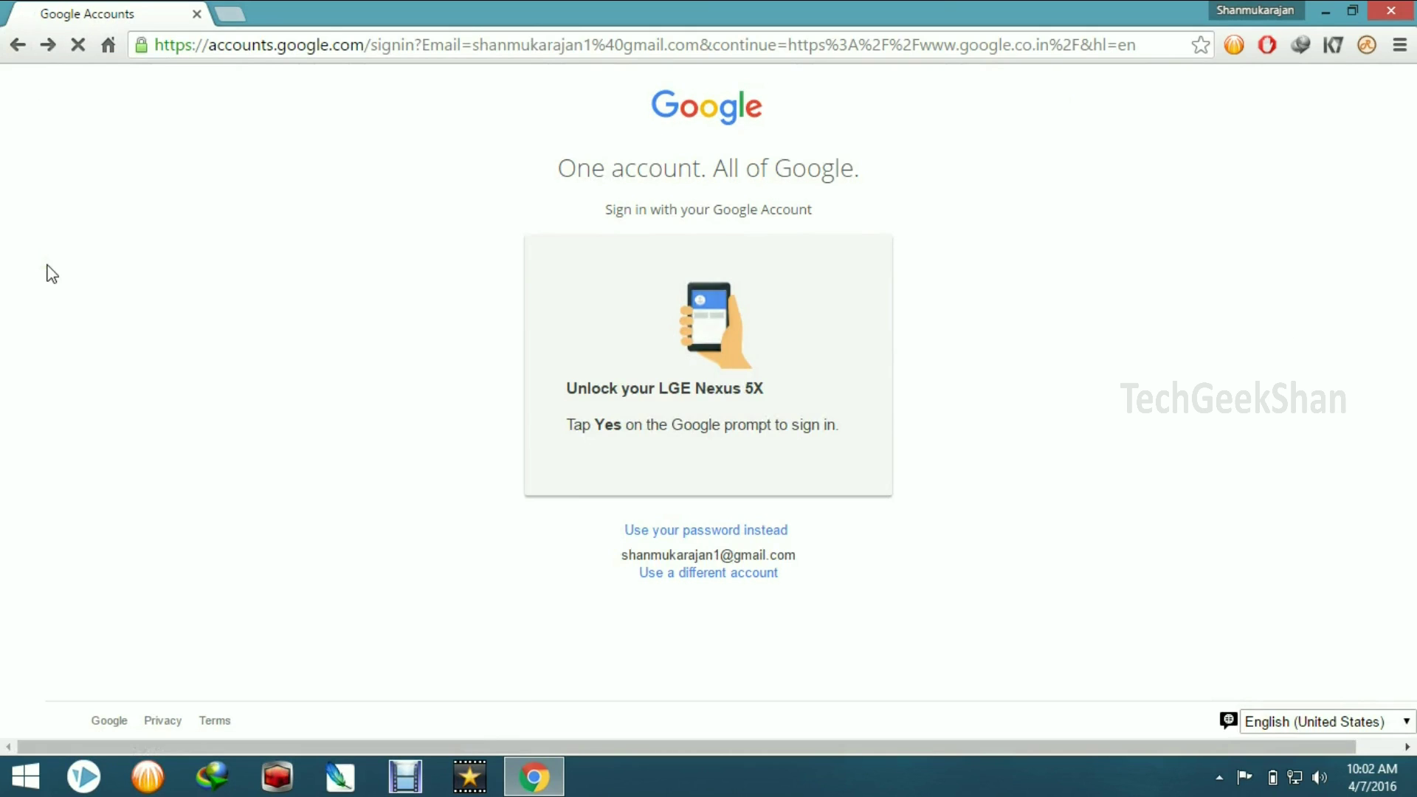
{"action": "left_click", "coordinate": [1277, 96]}
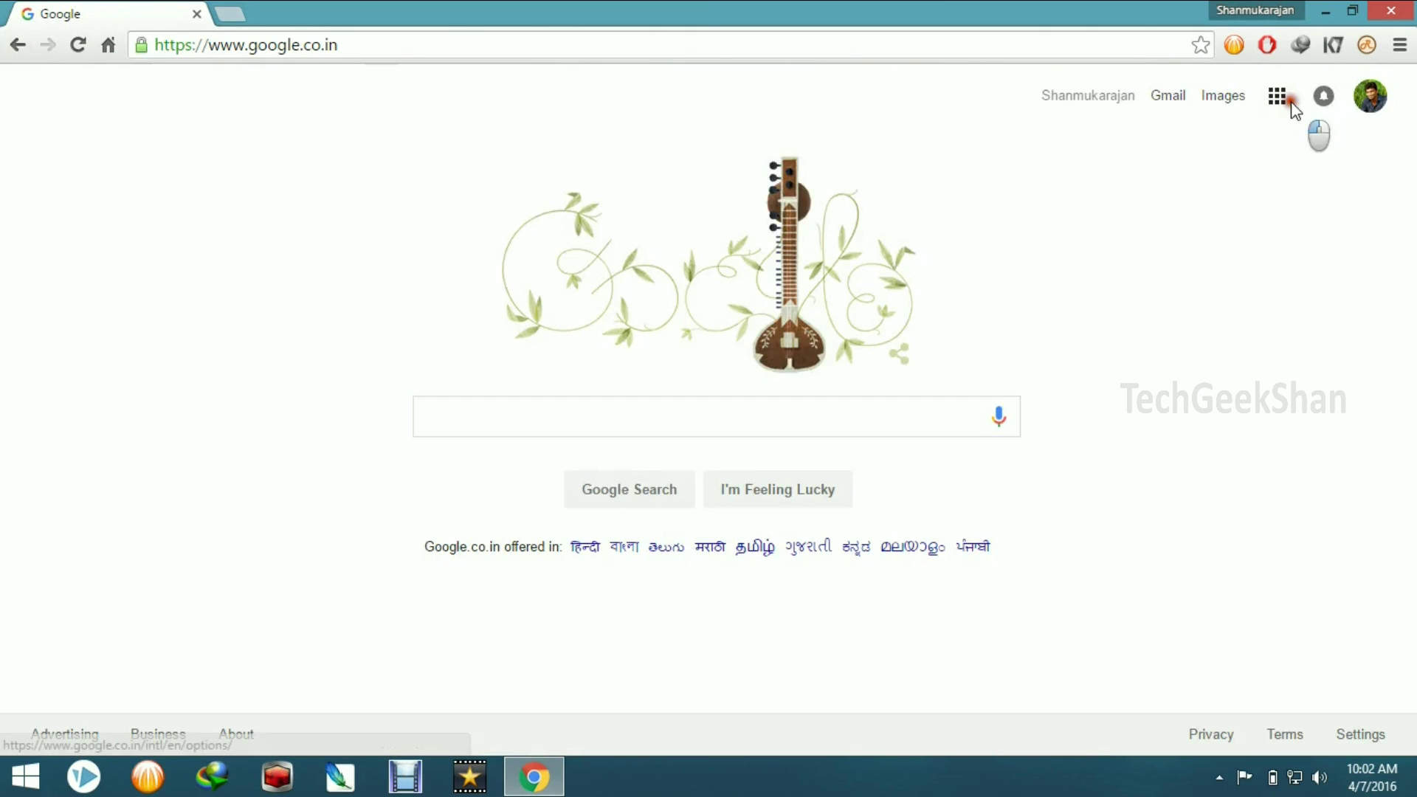
{"action": "left_click", "coordinate": [1364, 98]}
{"action": "left_click", "coordinate": [1171, 99]}
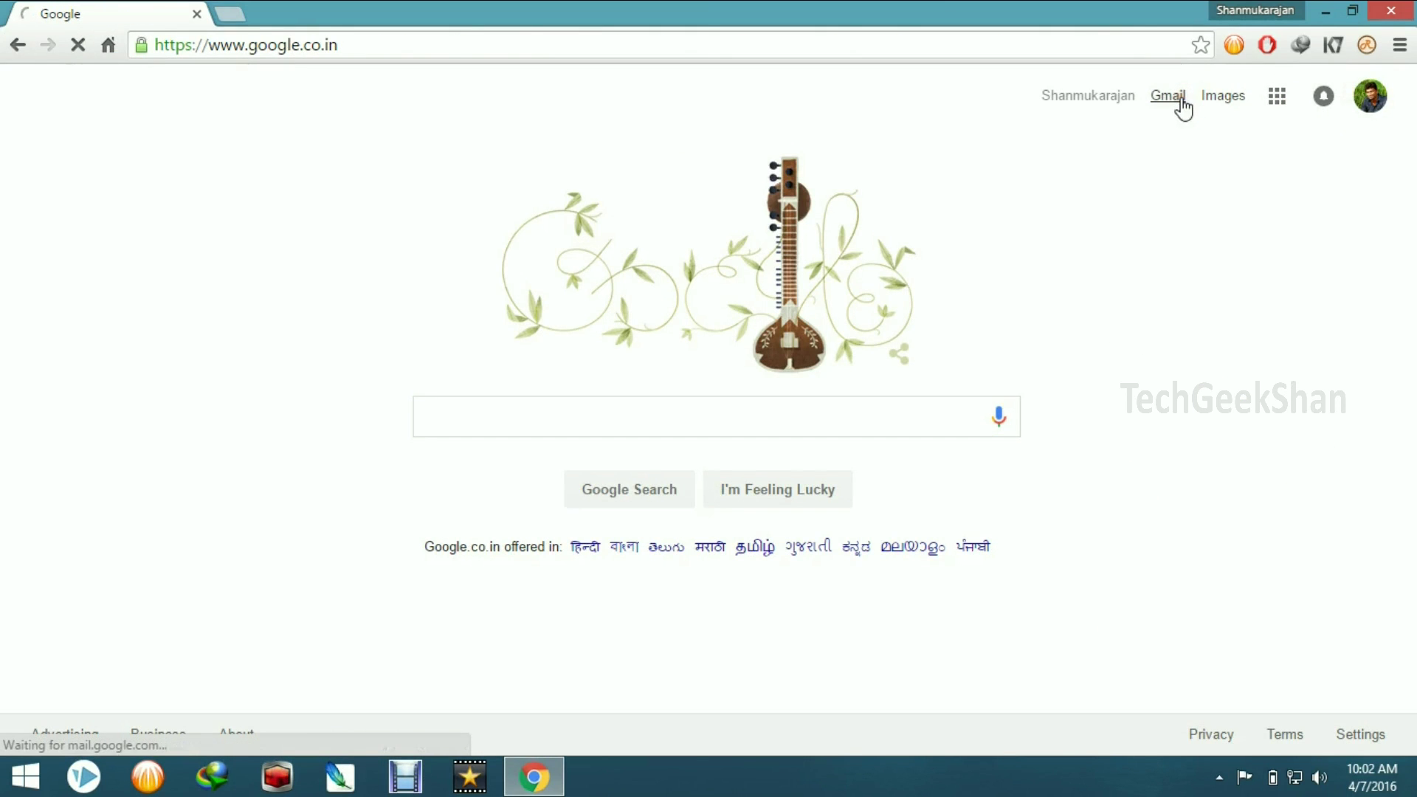